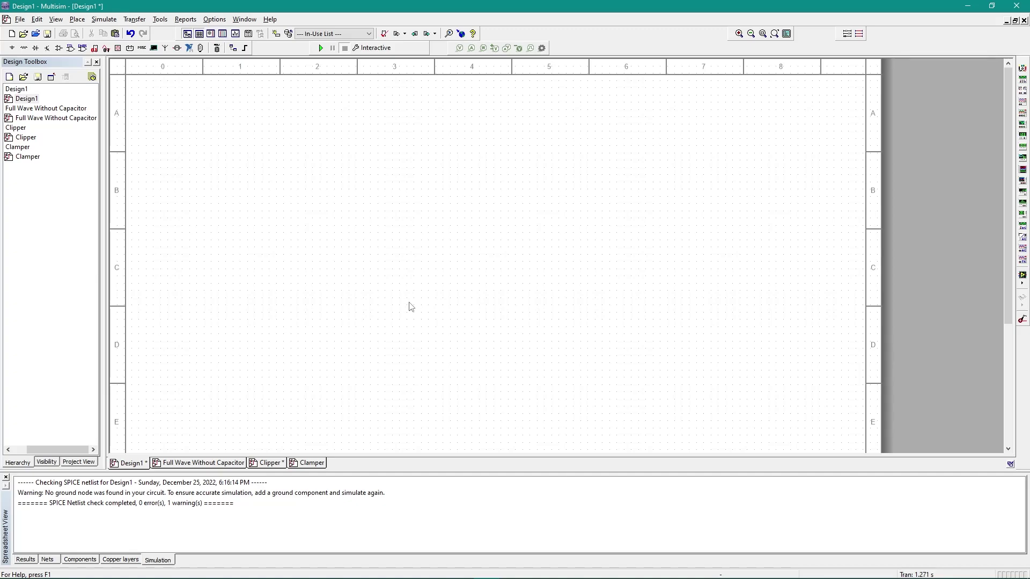
Place an AC_POWER source V1 (120Vrms, 60Hz) on the empty Design1 schematic.
{"action": "key", "text": "ctrl+w"}
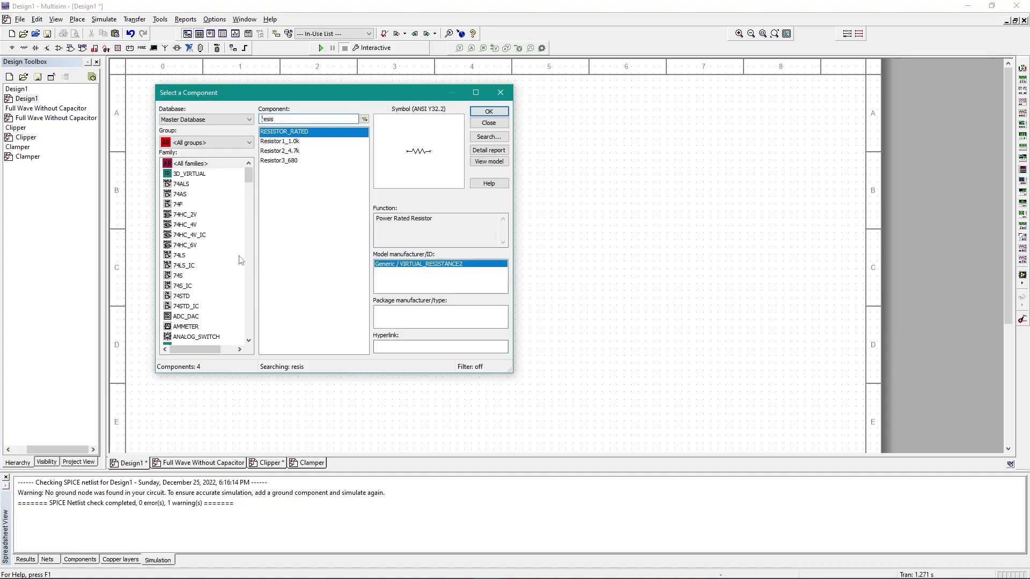
{"action": "type", "text": "AC"}
{"action": "double_click", "coordinate": [276, 142]}
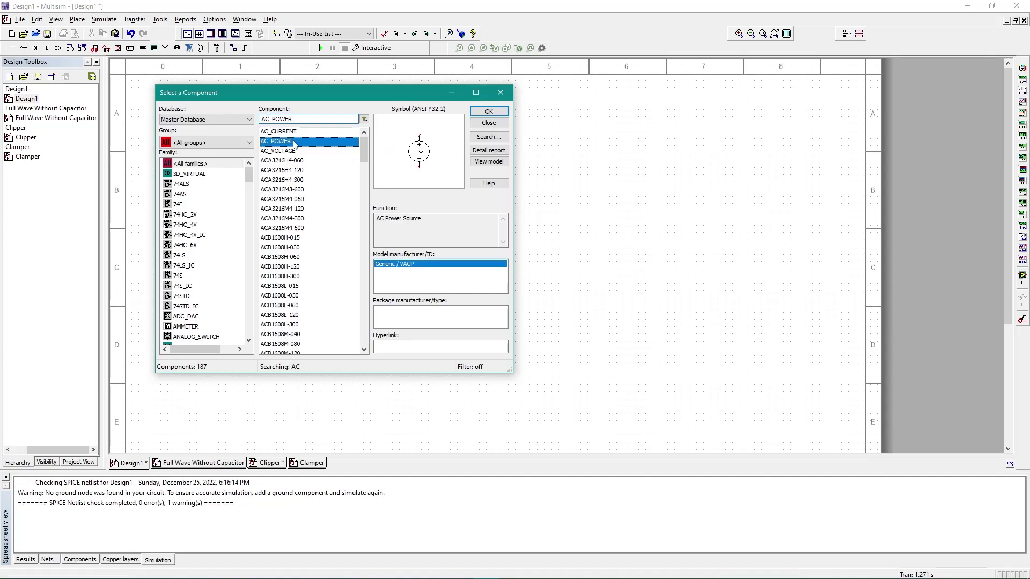
{"action": "left_click", "coordinate": [225, 332]}
Set source V1's voltage to 3.54 Vrms and its frequency to 1000 Hz.
{"action": "left_click", "coordinate": [500, 92]}
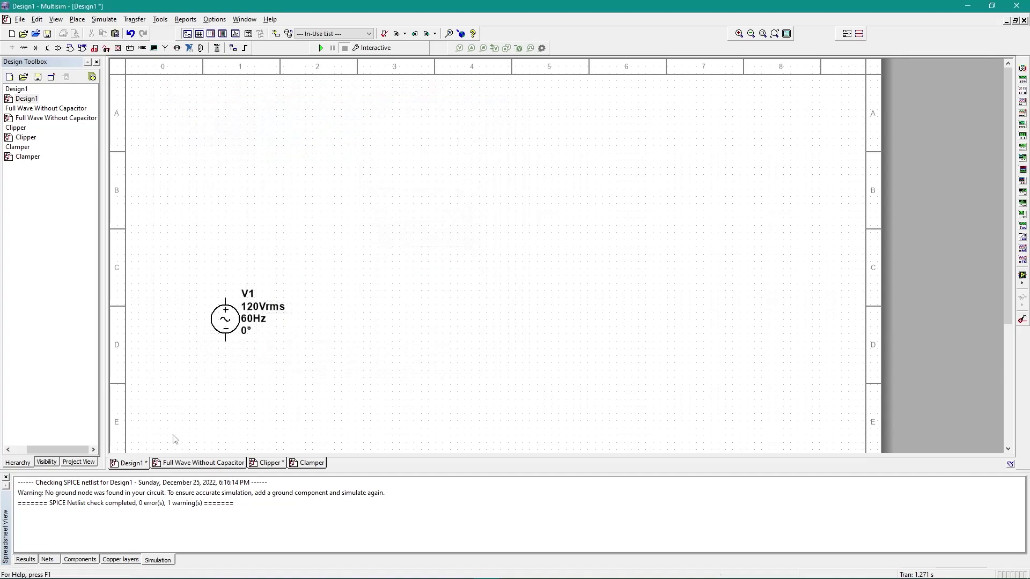
{"action": "double_click", "coordinate": [247, 330]}
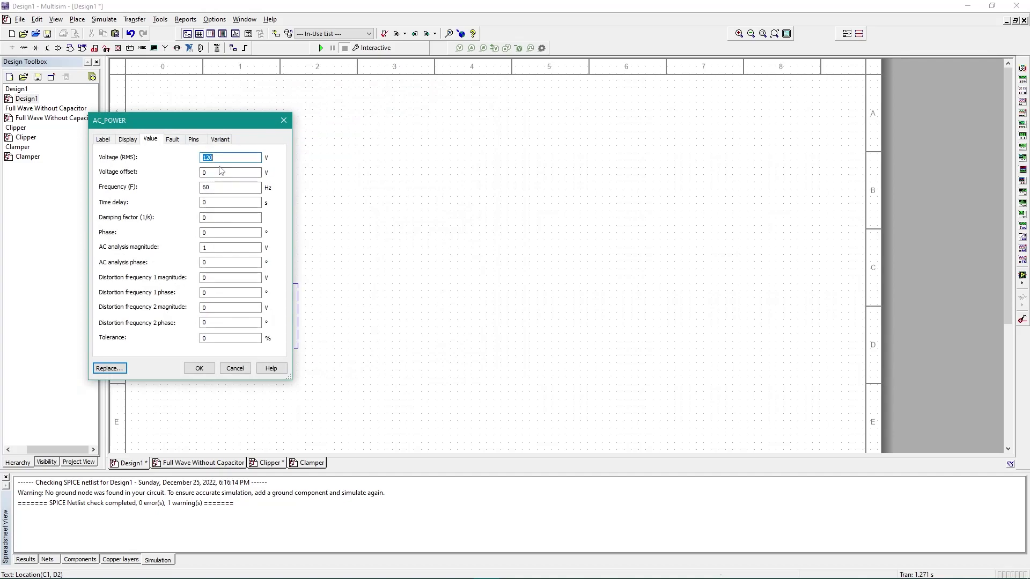
{"action": "type", "text": "3.54"}
{"action": "key", "text": "Tab"}
{"action": "key", "text": "Return"}
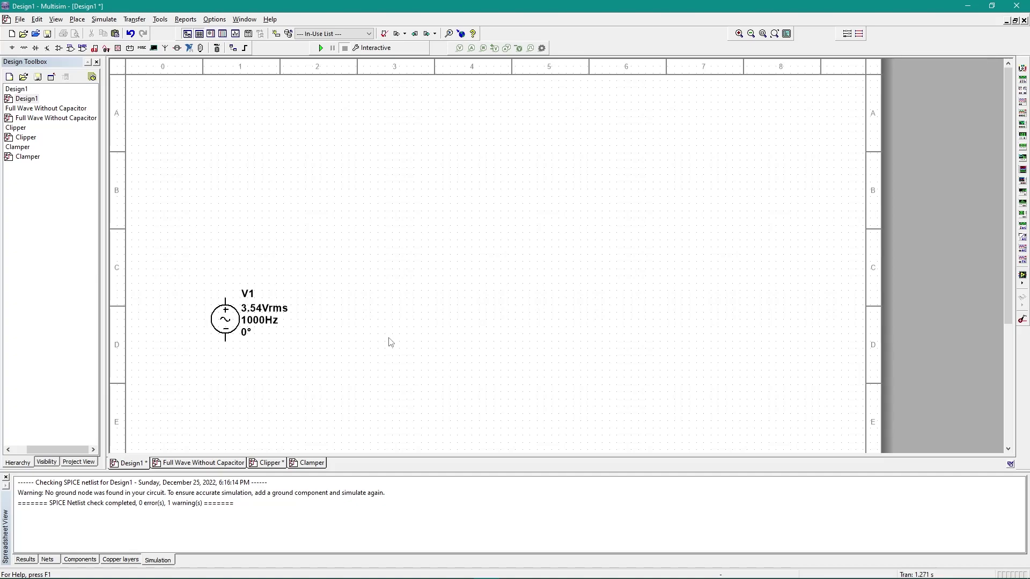
{"action": "key", "text": "ctrl+w"}
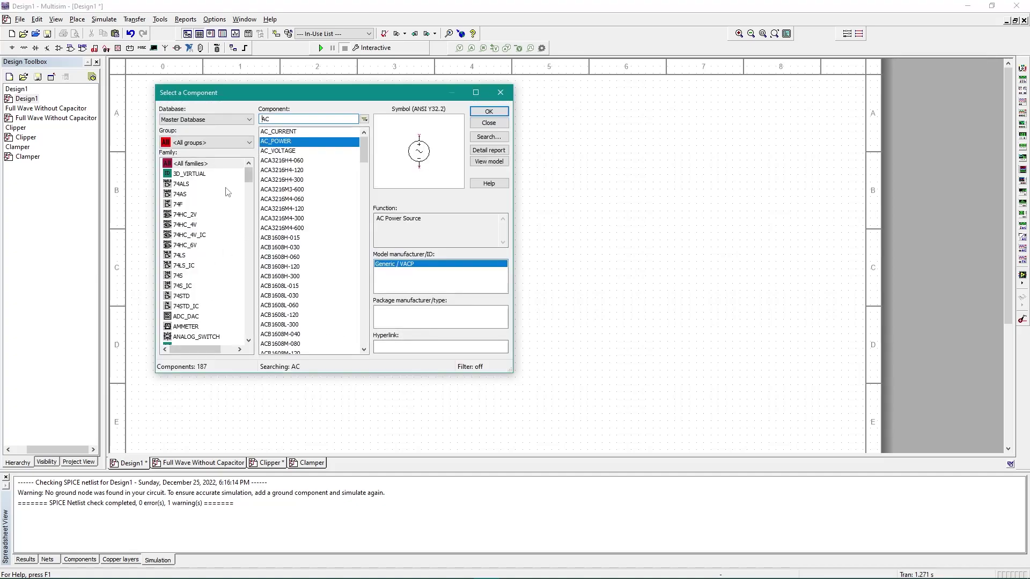
Place a CAPACITOR_RATED part as C1 above and right of V1.
{"action": "left_click", "coordinate": [501, 93]}
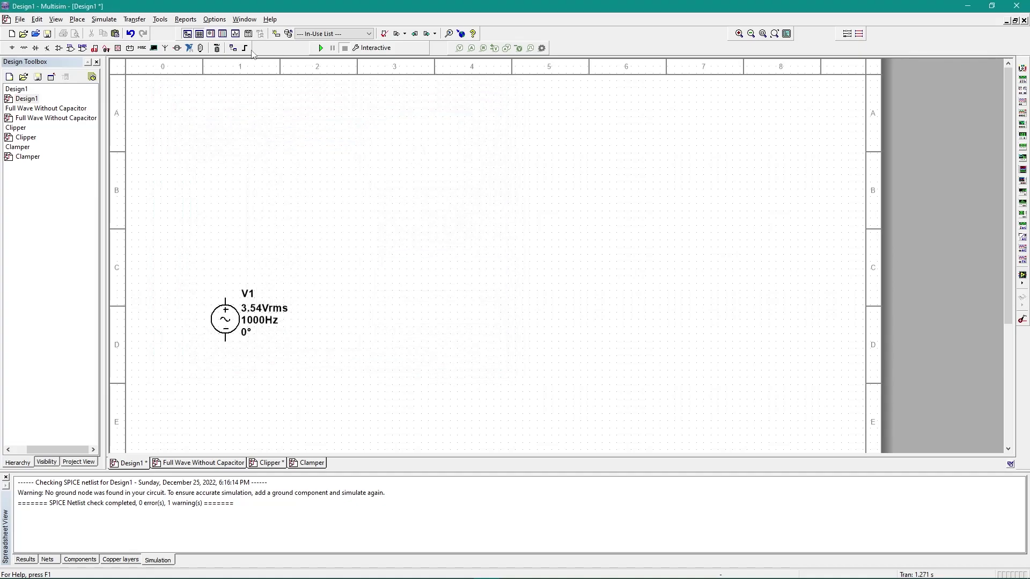
{"action": "left_click", "coordinate": [76, 19]}
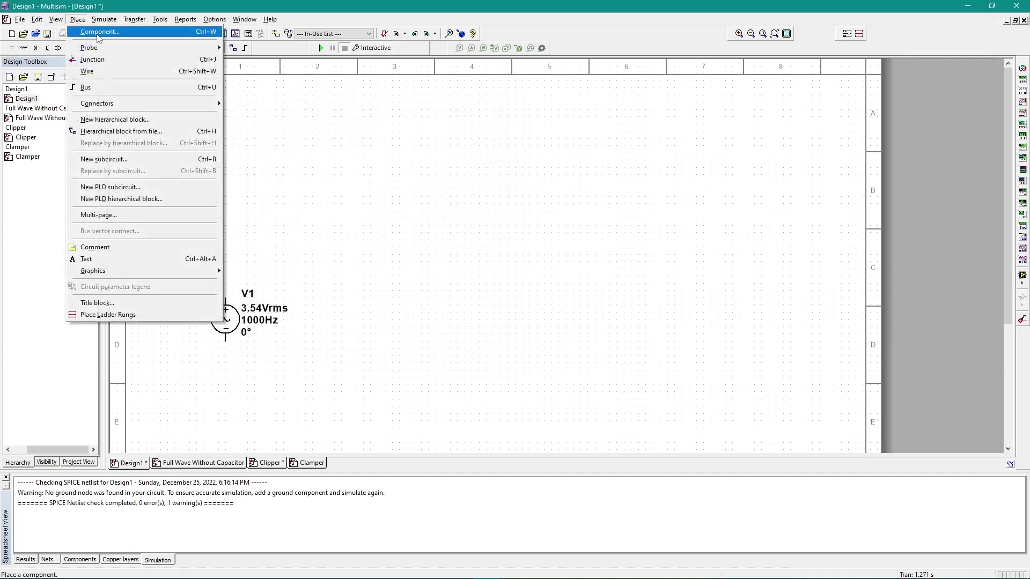
{"action": "left_click", "coordinate": [217, 32]}
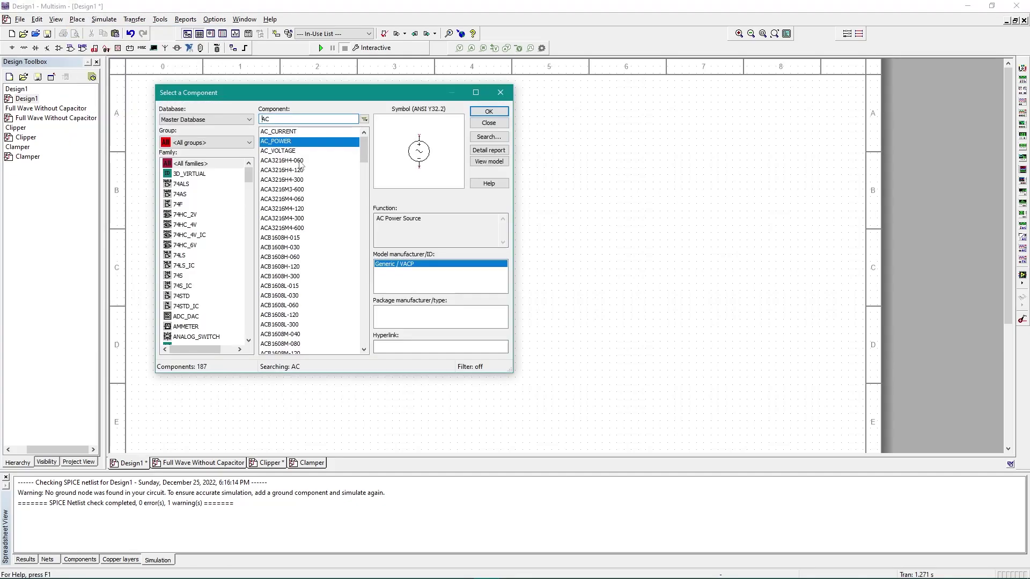
{"action": "type", "text": "ca"}
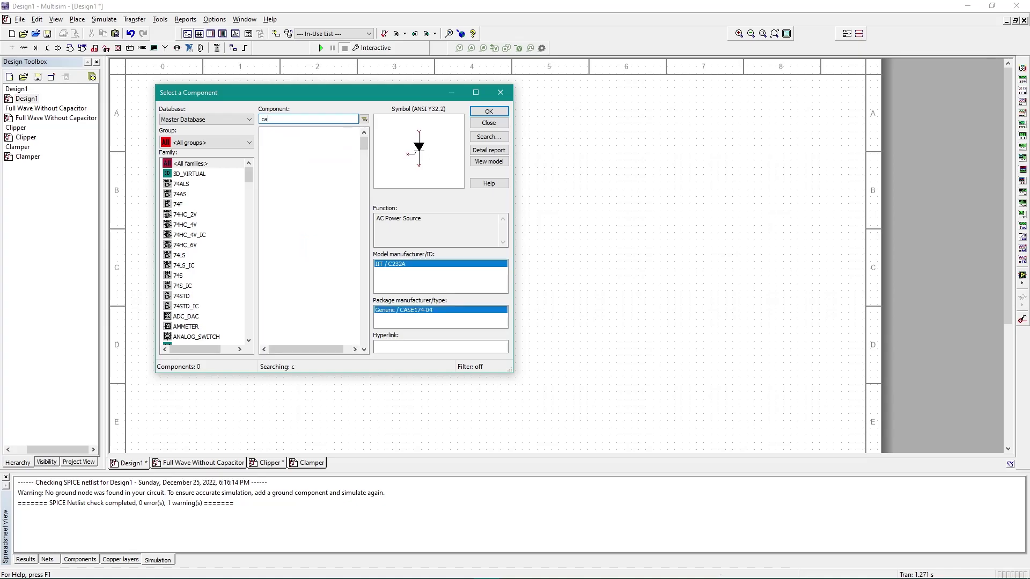
{"action": "type", "text": "pac"}
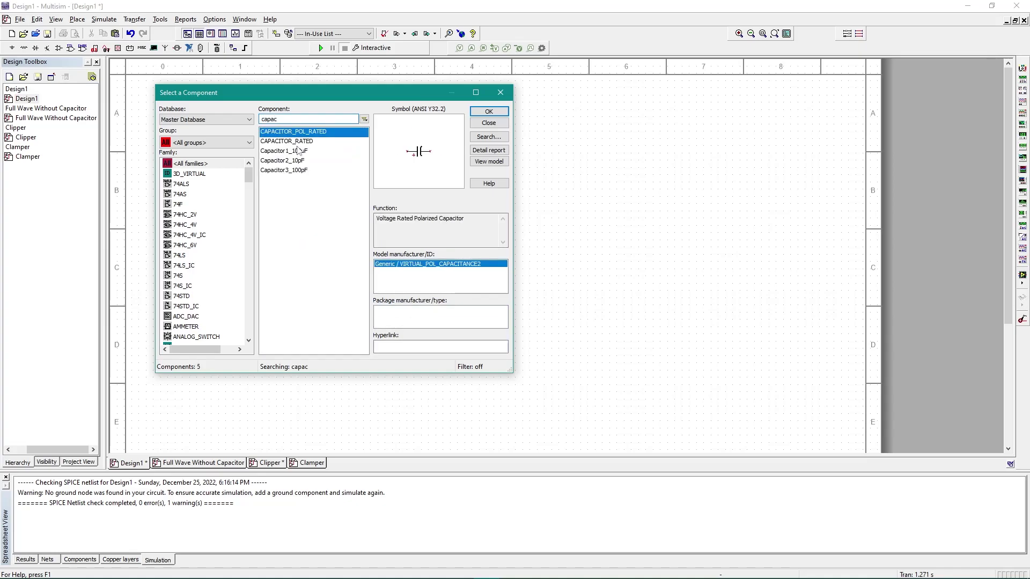
{"action": "double_click", "coordinate": [298, 141]}
{"action": "left_click", "coordinate": [376, 204]}
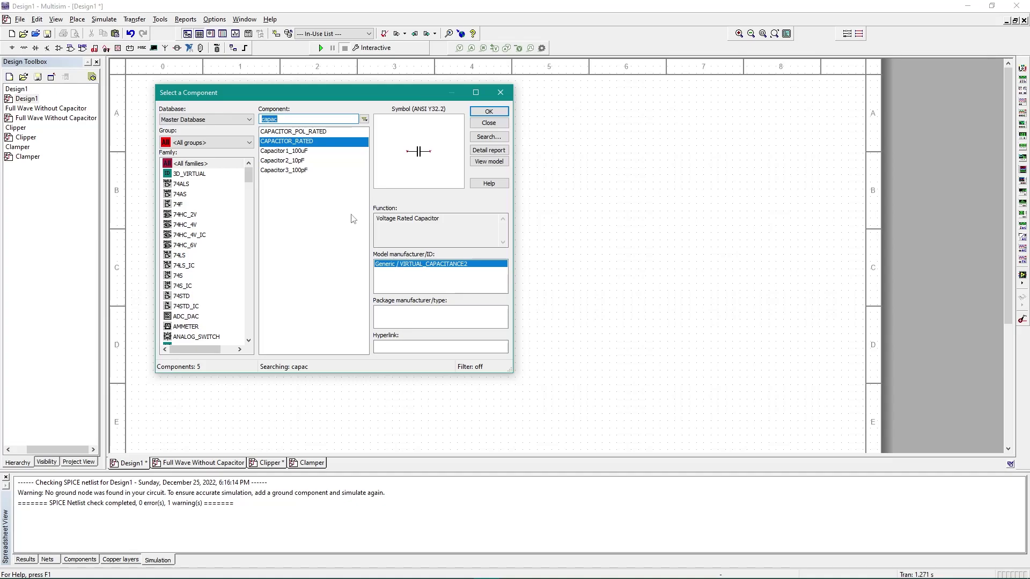
Place diode D1 (1N4007-E3/54) and 1kΩ resistor R1 to the right of the capacitor.
{"action": "type", "text": "1N4007"}
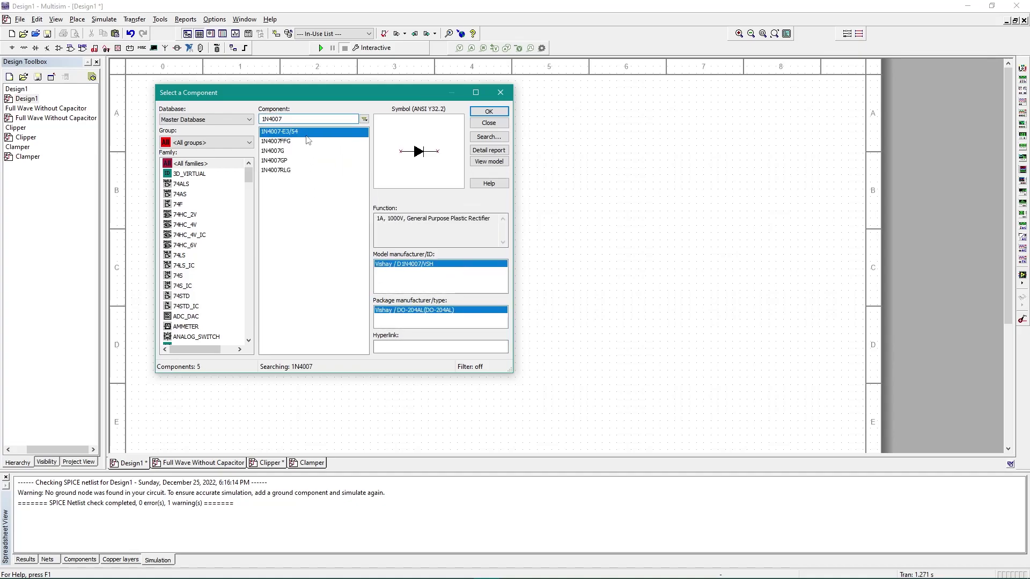
{"action": "key", "text": "Return"}
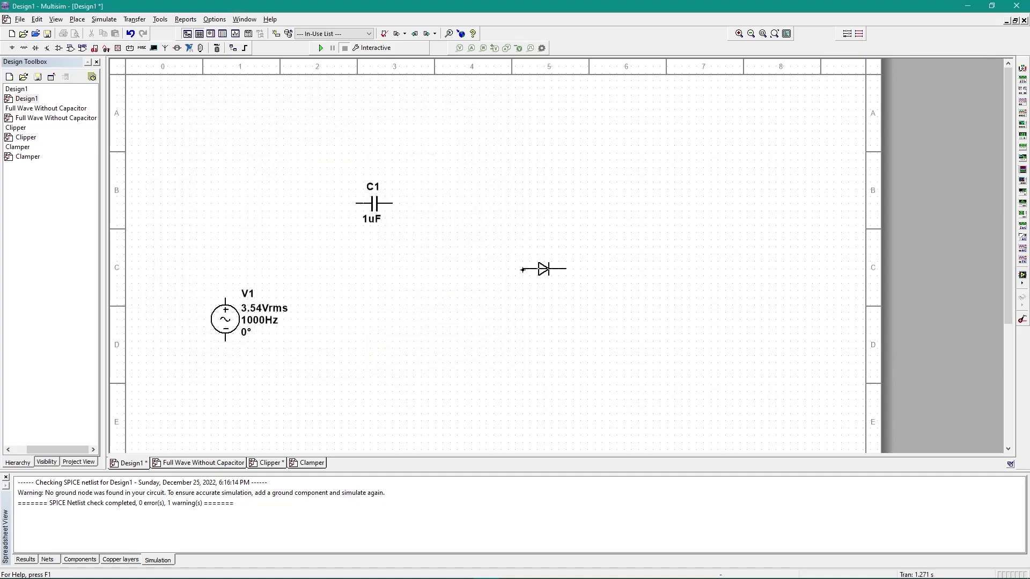
{"action": "left_click", "coordinate": [530, 273]}
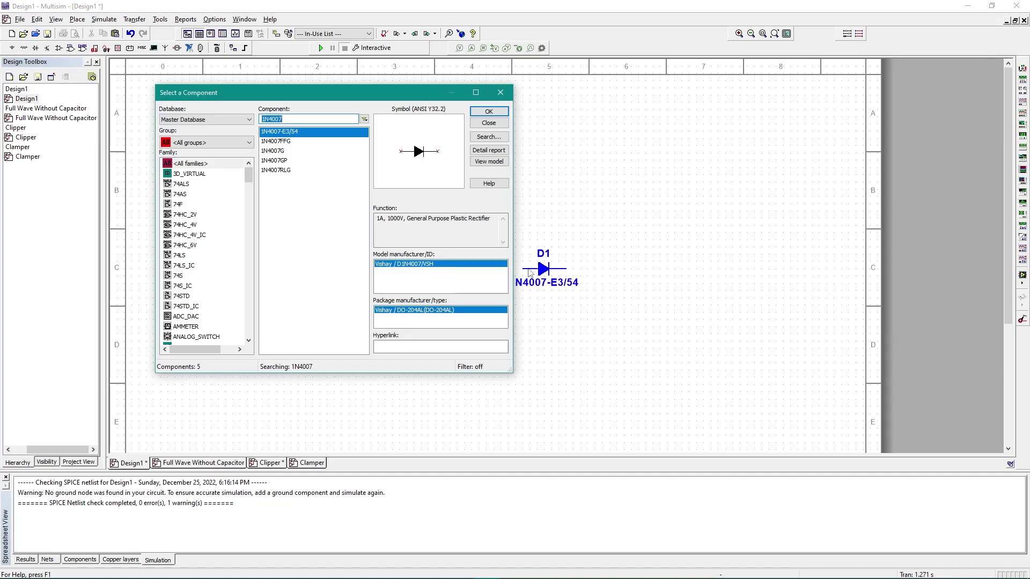
{"action": "type", "text": "resis"}
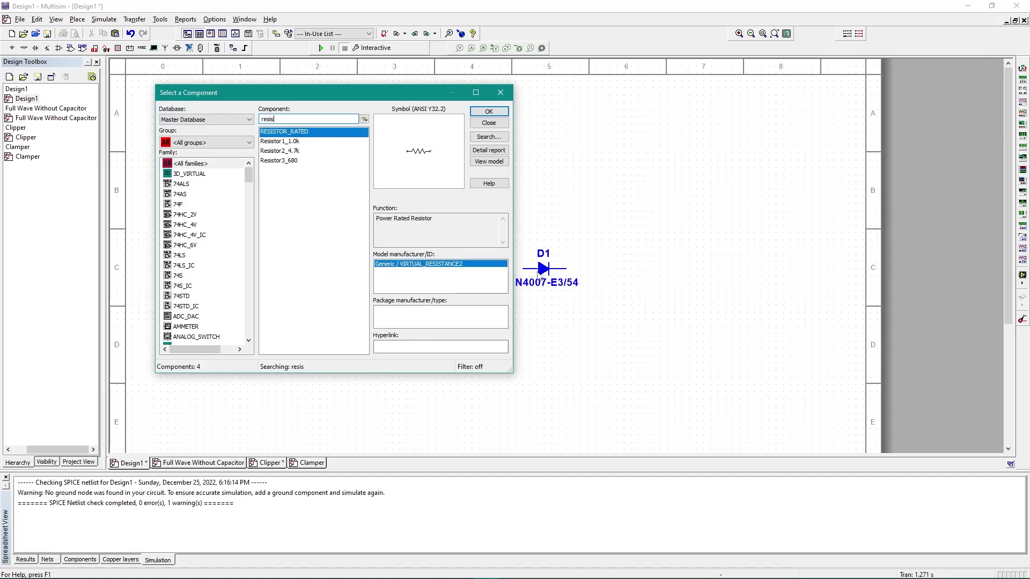
{"action": "key", "text": "Return"}
{"action": "left_click", "coordinate": [496, 195]}
{"action": "left_click", "coordinate": [500, 93]}
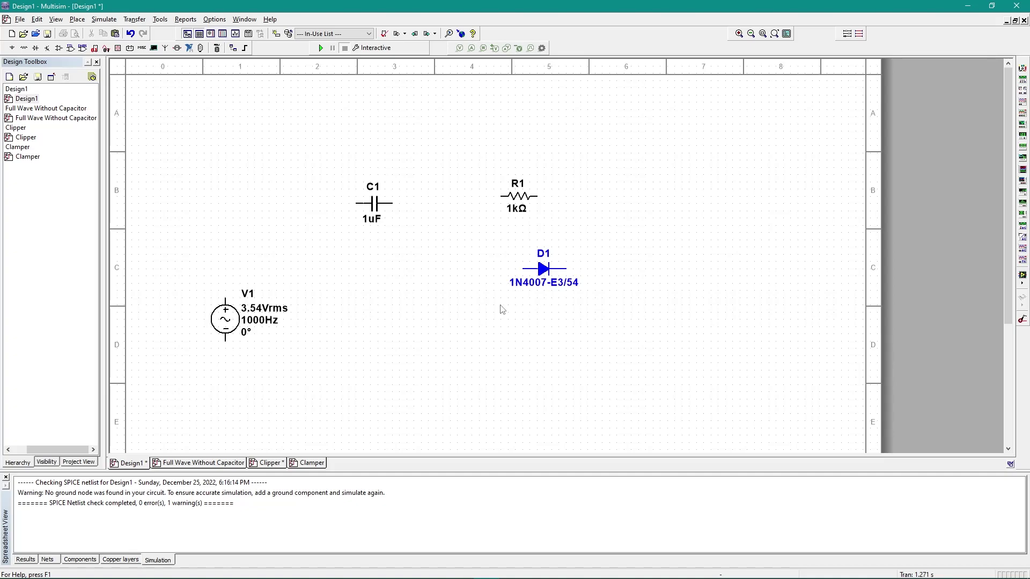
Change capacitor C1's capacitance from 1uF to 10uF.
{"action": "double_click", "coordinate": [384, 214]}
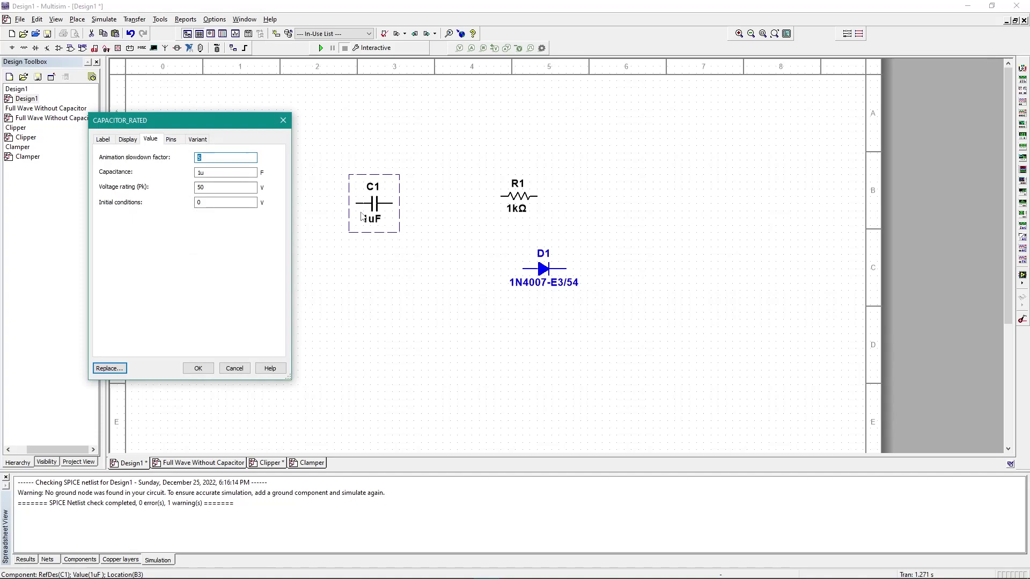
{"action": "left_click", "coordinate": [198, 172]}
{"action": "type", "text": "0"}
{"action": "key", "text": "Return"}
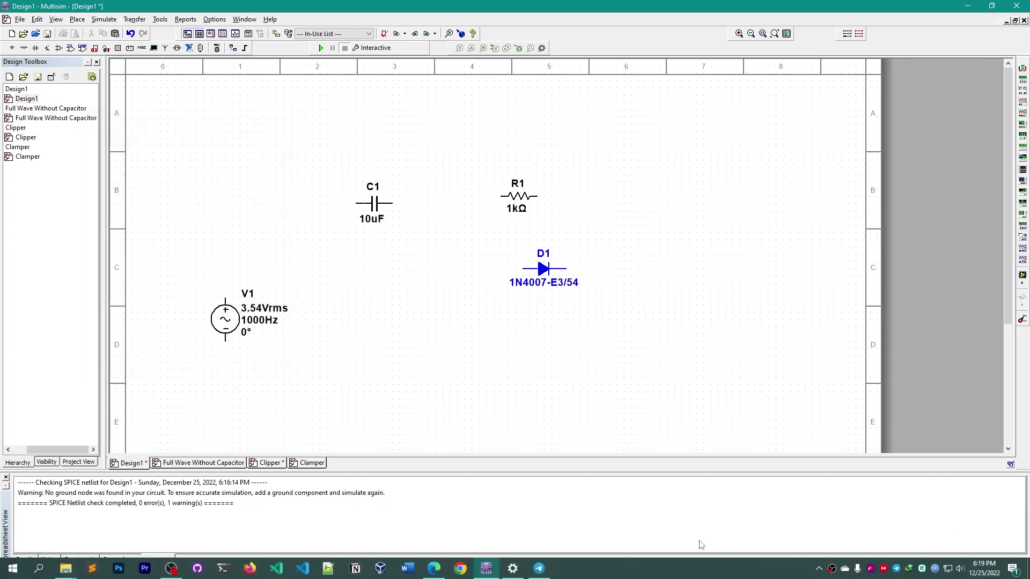
Position R1 beside diode D1 and rotate both parts 90° to stand vertically.
{"action": "left_click_drag", "start_coordinate": [504, 187], "coordinate": [699, 230]}
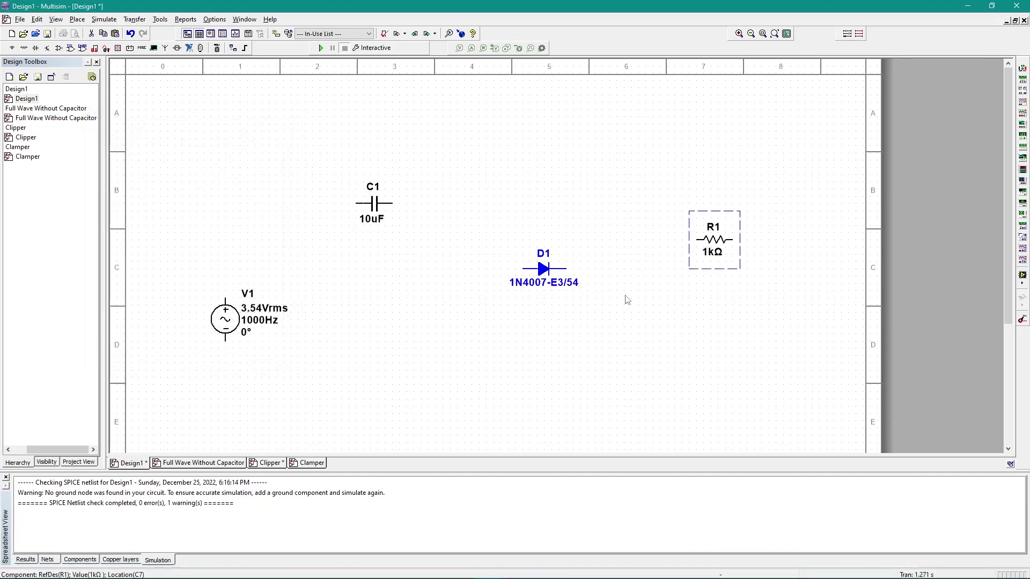
{"action": "left_click_drag", "start_coordinate": [554, 285], "coordinate": [532, 278]}
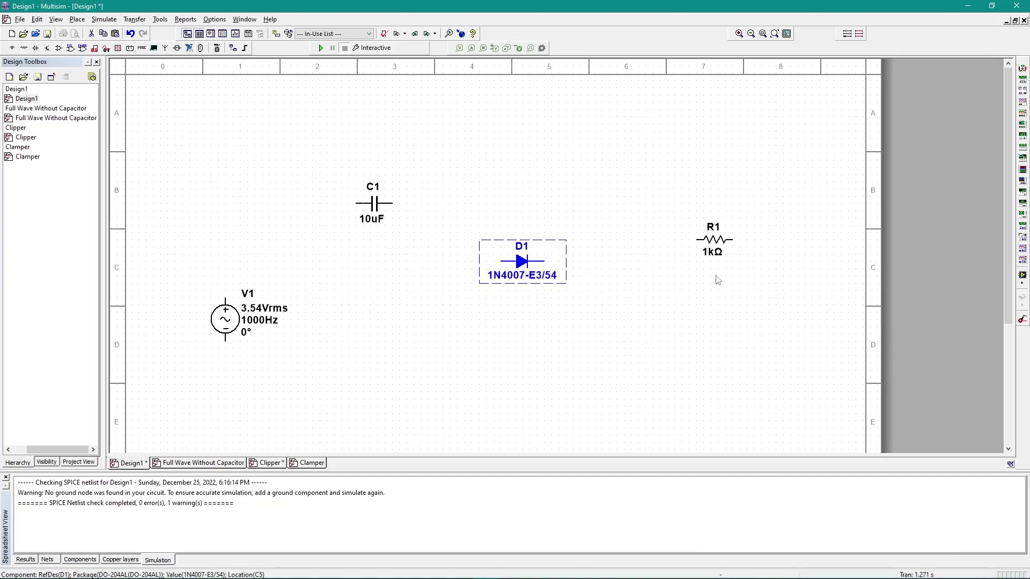
{"action": "left_click_drag", "start_coordinate": [718, 244], "coordinate": [650, 265]}
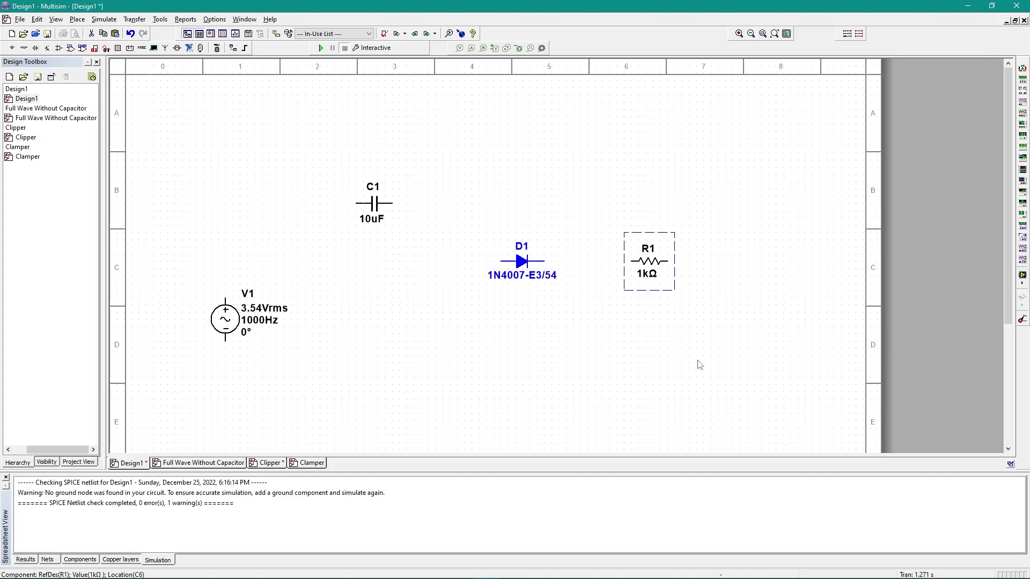
{"action": "left_click_drag", "start_coordinate": [706, 358], "coordinate": [460, 172]}
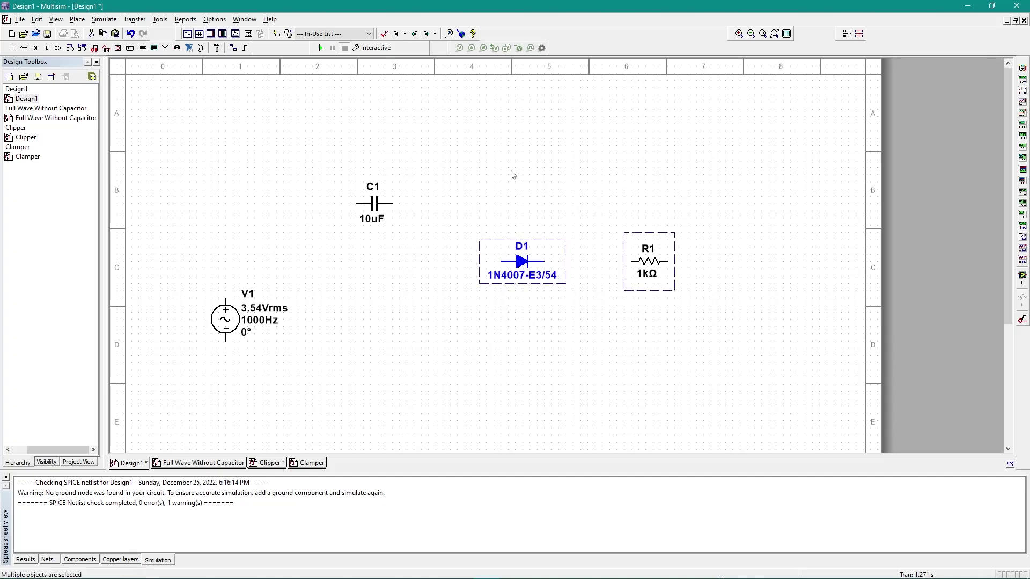
{"action": "key", "text": "ctrl+r"}
Wire V1's top through C1 to D1's top, and D1's bottom back to V1's bottom.
{"action": "left_click", "coordinate": [495, 320]}
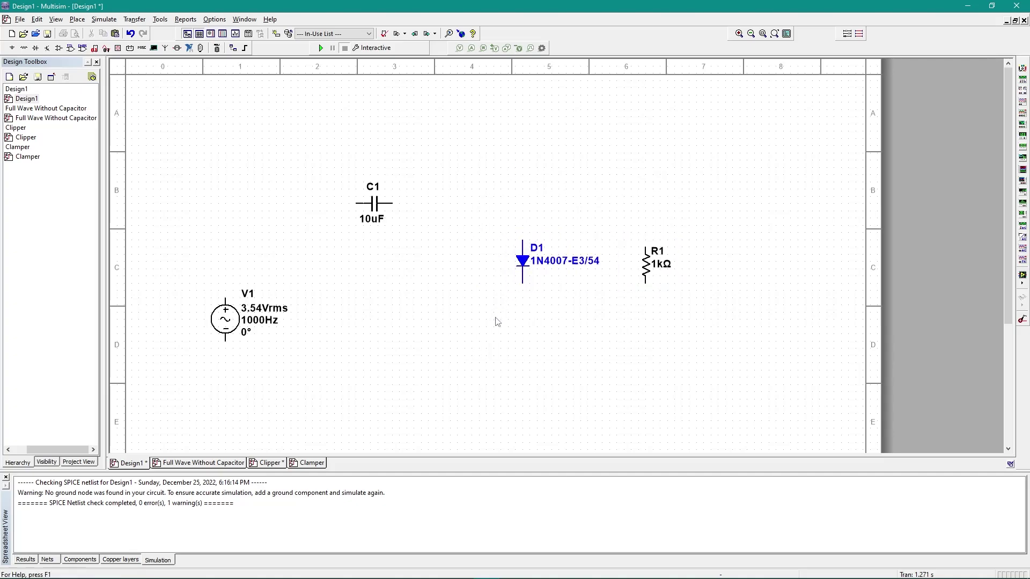
{"action": "left_click", "coordinate": [225, 297]}
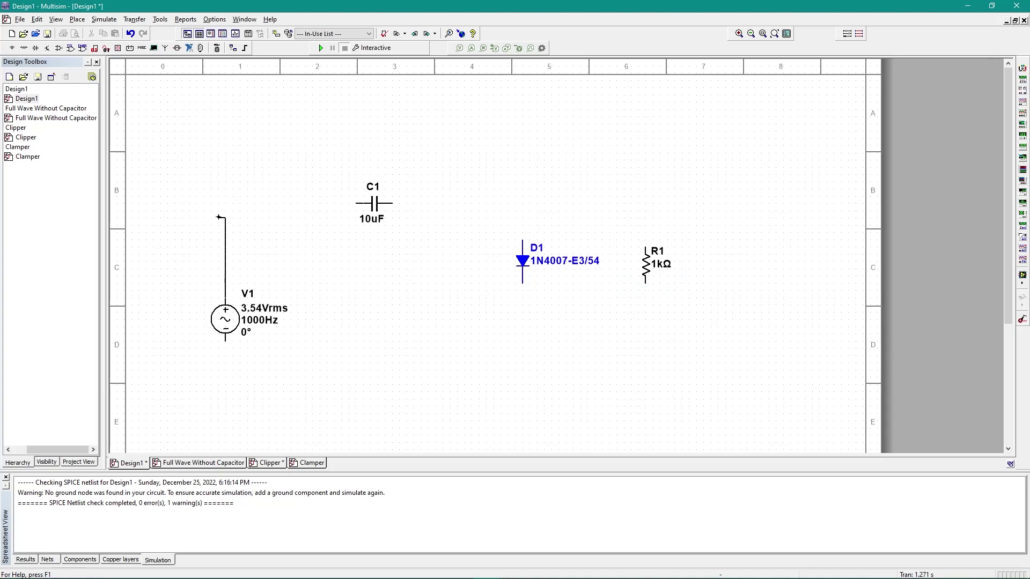
{"action": "left_click", "coordinate": [352, 204]}
{"action": "left_click", "coordinate": [394, 203]}
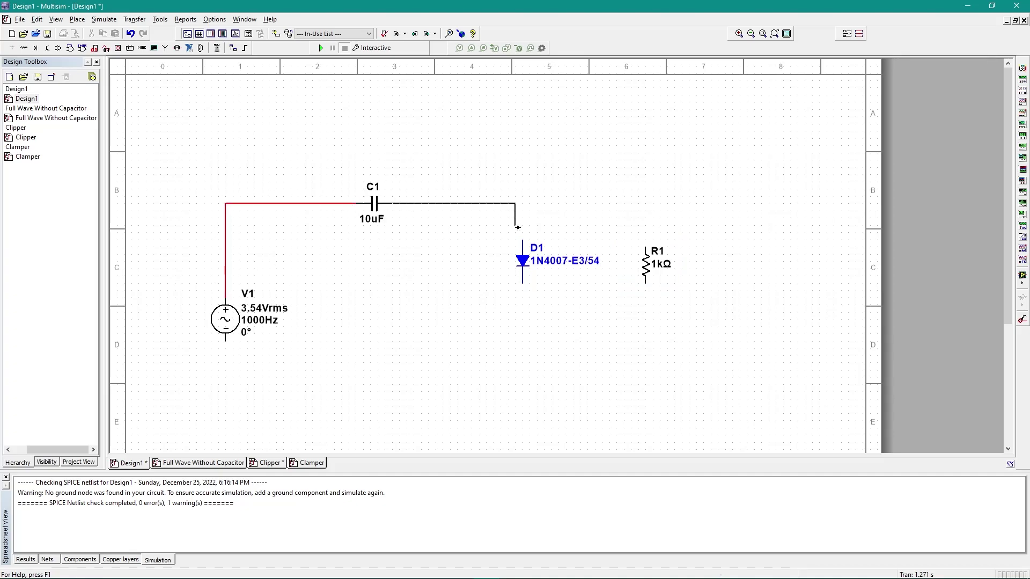
{"action": "left_click", "coordinate": [523, 242]}
{"action": "left_click", "coordinate": [522, 282]}
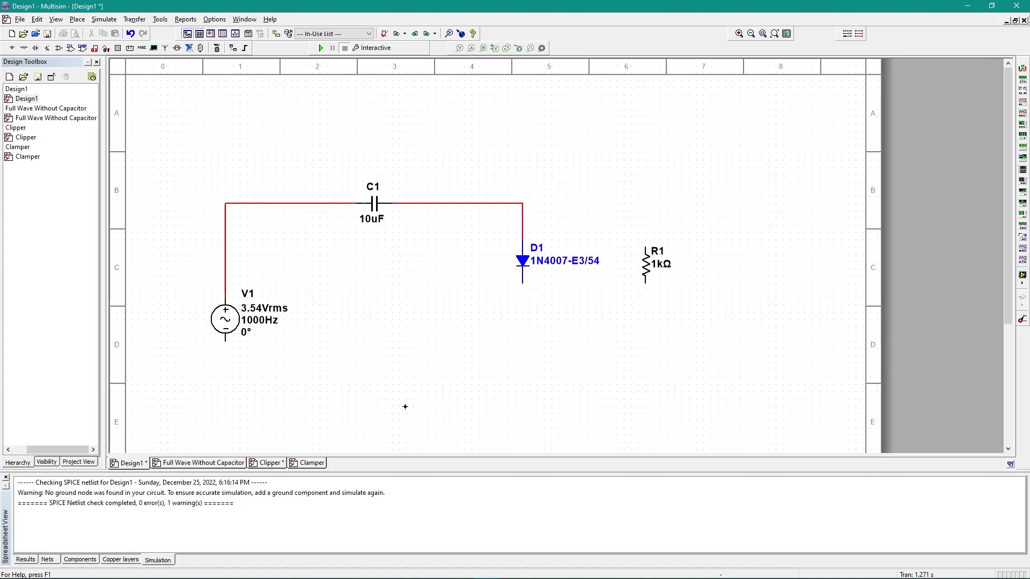
{"action": "left_click", "coordinate": [226, 343]}
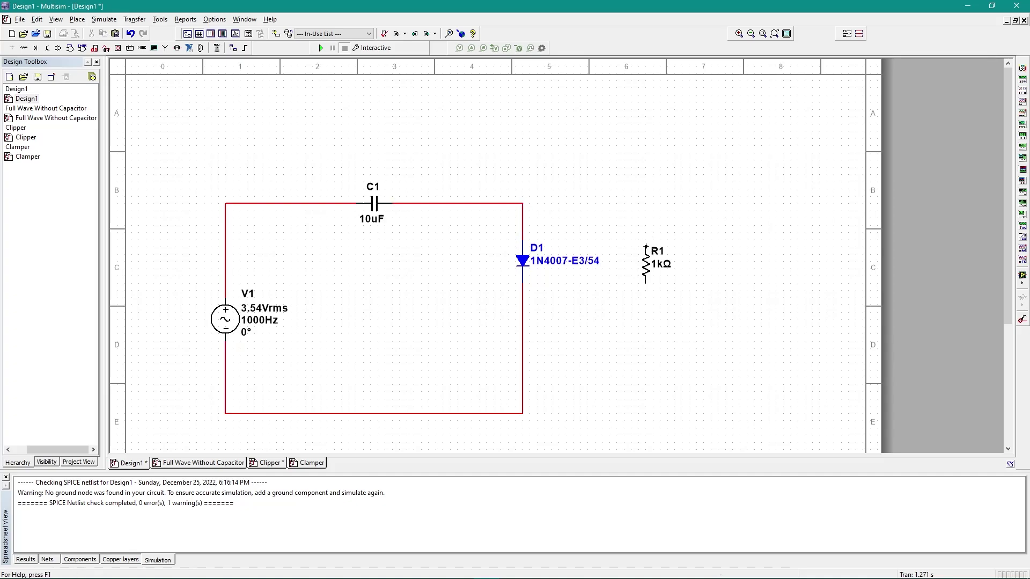
Connect resistor R1's top and bottom pins across diode D1.
{"action": "left_click", "coordinate": [645, 246]}
{"action": "left_click", "coordinate": [523, 204]}
{"action": "left_click", "coordinate": [645, 284]}
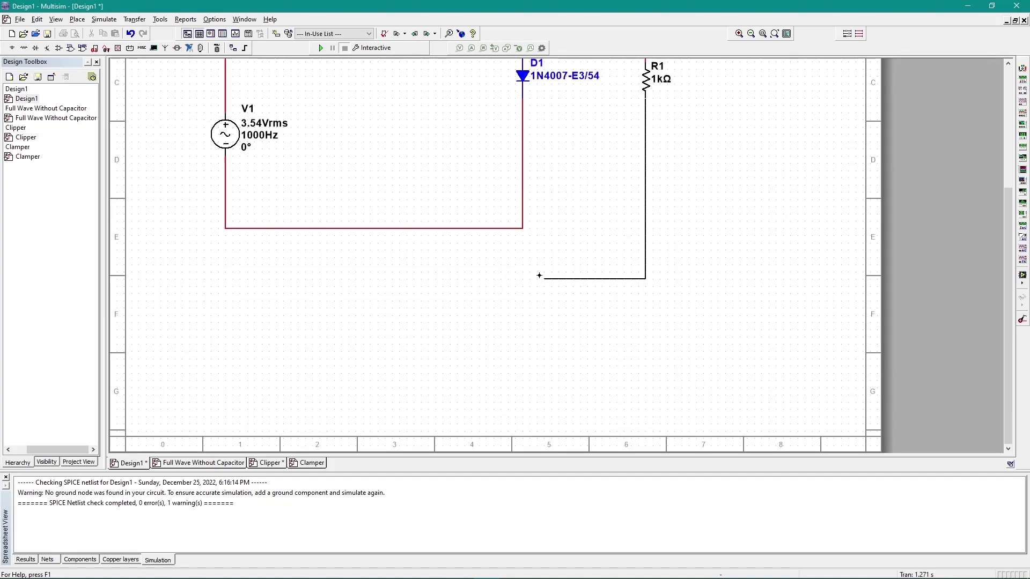
{"action": "left_click", "coordinate": [522, 413]}
{"action": "scroll", "coordinate": [755, 276], "scroll_direction": "up", "scroll_amount": 2}
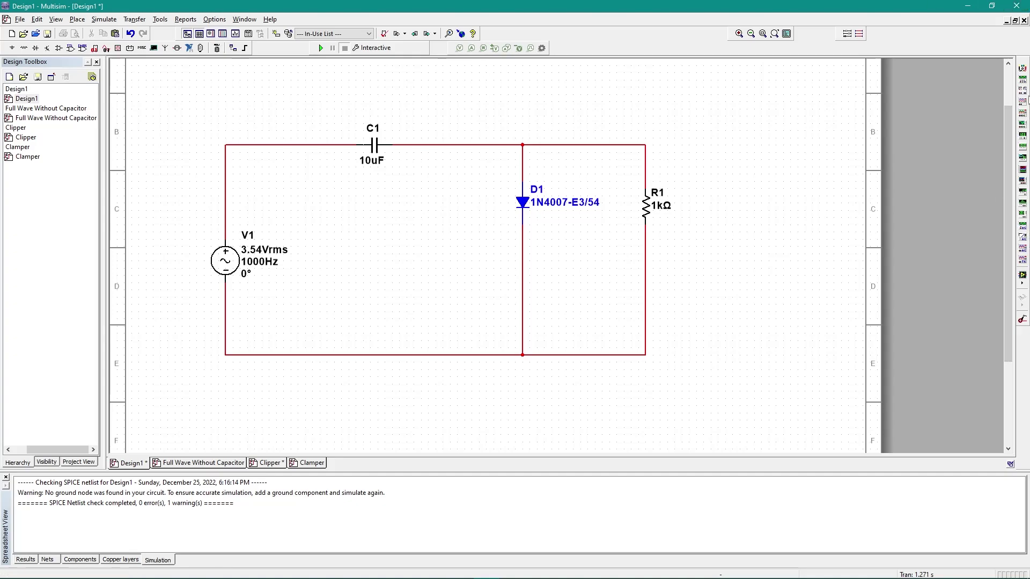
Place oscilloscope XSC1 and wire its channel B positive and negative across R1.
{"action": "left_click", "coordinate": [1022, 102]}
{"action": "left_click", "coordinate": [788, 157]}
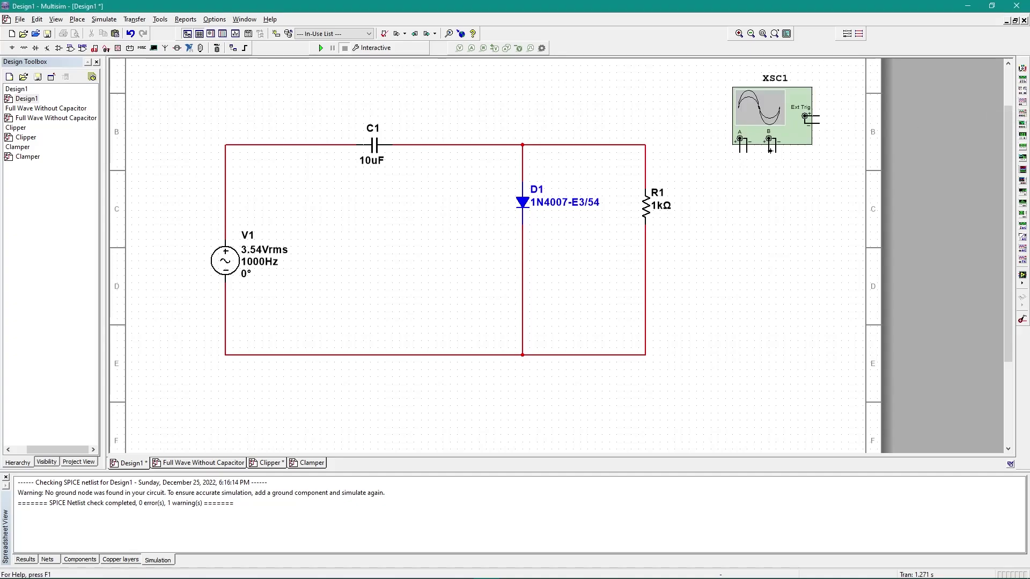
{"action": "left_click_drag", "start_coordinate": [768, 150], "coordinate": [646, 166]}
{"action": "left_click", "coordinate": [774, 149]}
{"action": "left_click", "coordinate": [645, 347]}
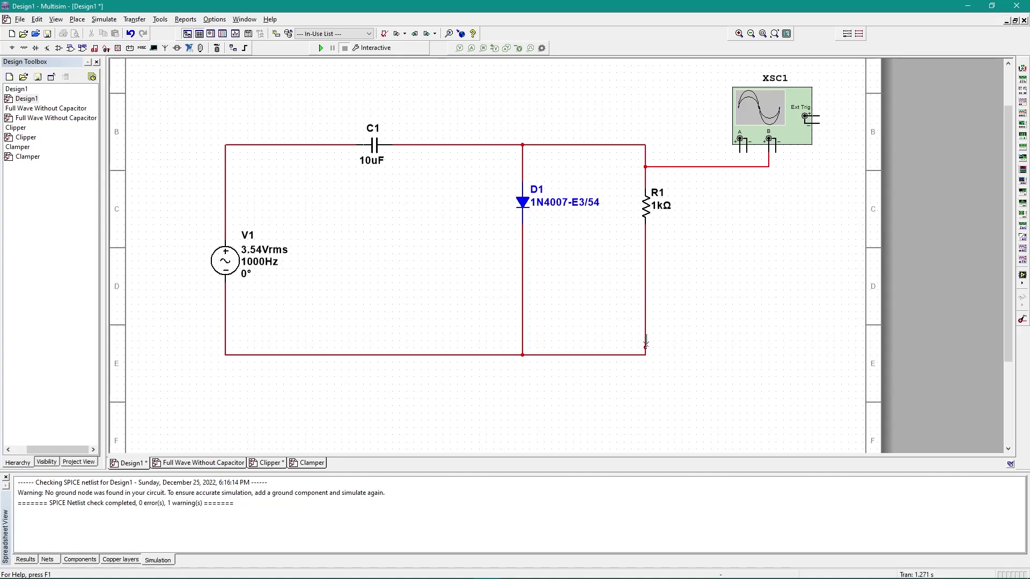
Run the simulation and open the XSC1 oscilloscope display.
{"action": "left_click", "coordinate": [320, 48]}
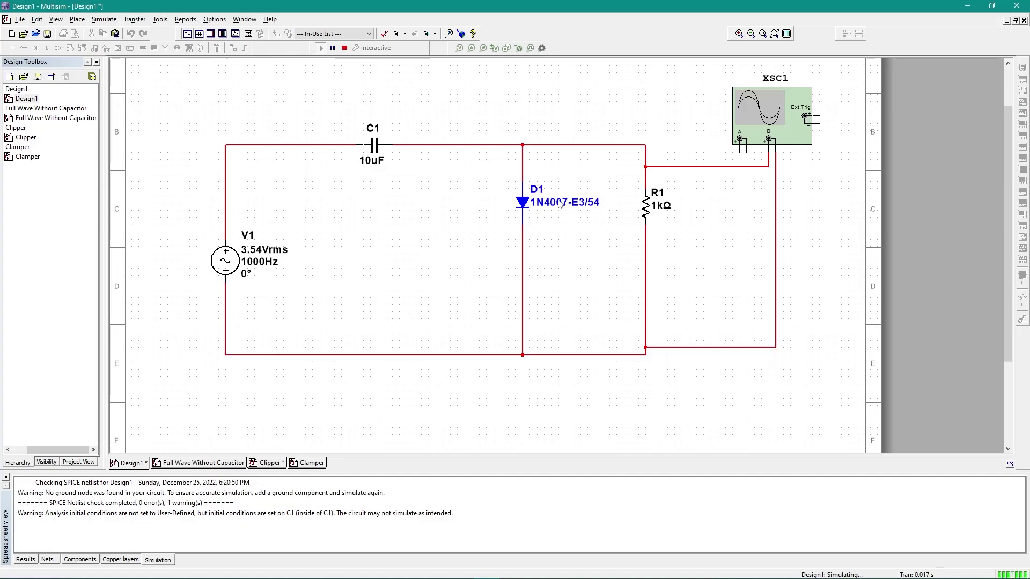
{"action": "double_click", "coordinate": [767, 110]}
{"action": "left_click_drag", "start_coordinate": [510, 180], "coordinate": [423, 106]}
Adjust the timebase down through 2 ms/Div to 500 us/Div, then back to 1 ms/Div.
{"action": "left_click", "coordinate": [322, 304]}
{"action": "left_click", "coordinate": [341, 306]}
{"action": "left_click", "coordinate": [341, 306]}
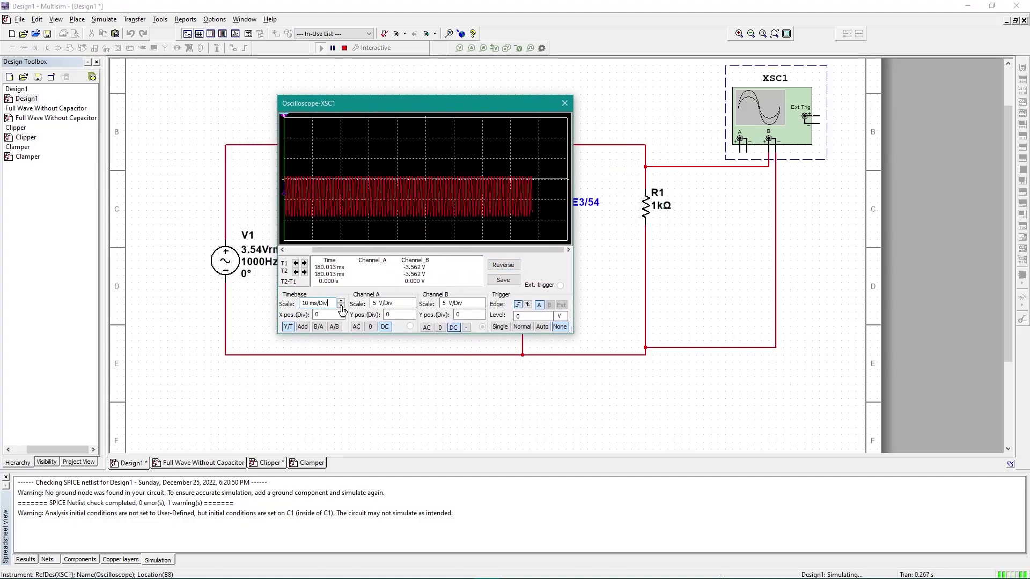
{"action": "left_click", "coordinate": [341, 306]}
{"action": "left_click", "coordinate": [341, 306]}
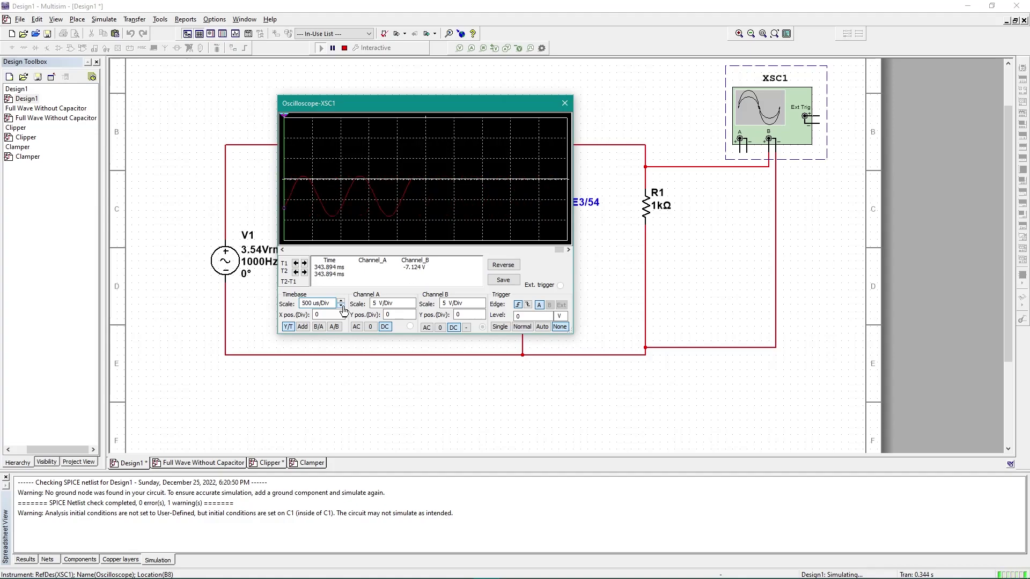
{"action": "left_click_drag", "start_coordinate": [402, 108], "coordinate": [606, 109]}
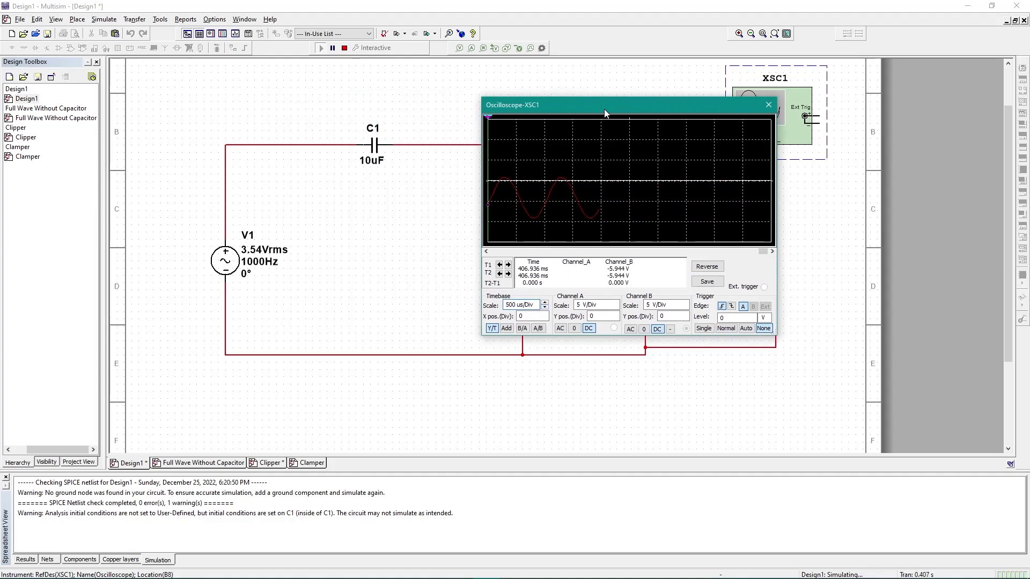
{"action": "left_click", "coordinate": [544, 303]}
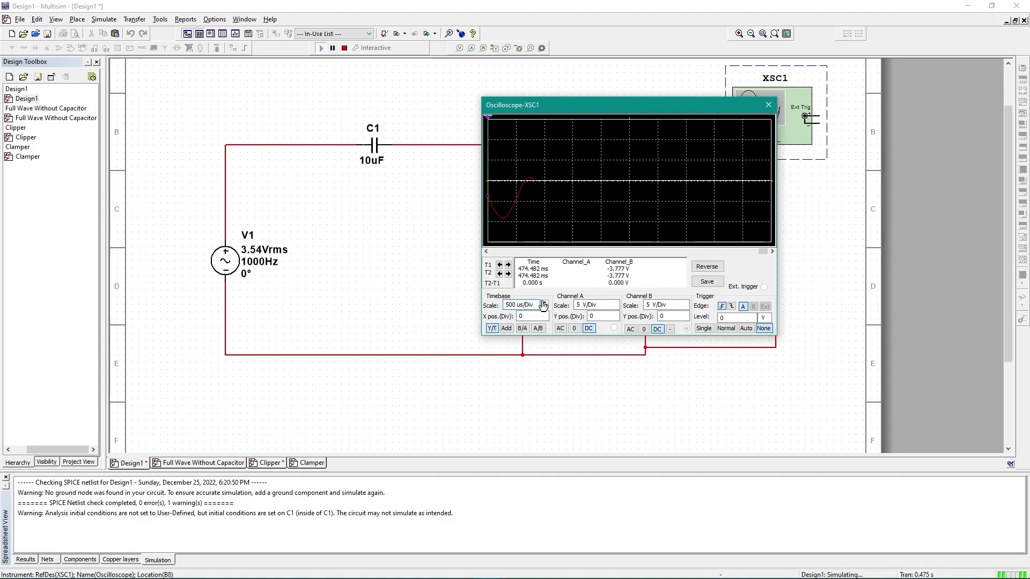